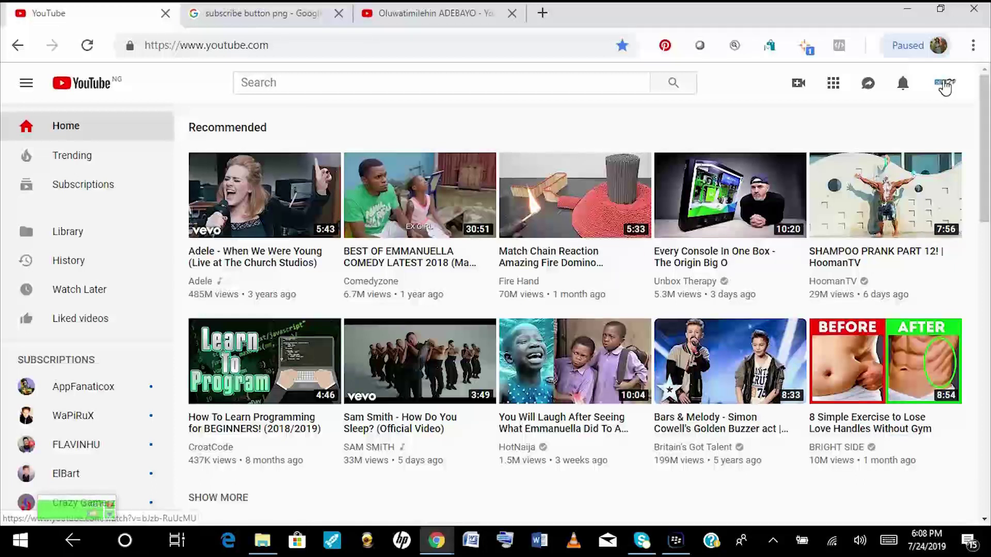
- Open the channel's Branding settings through the account's additional features and start adding a watermark
left_click(945, 88)
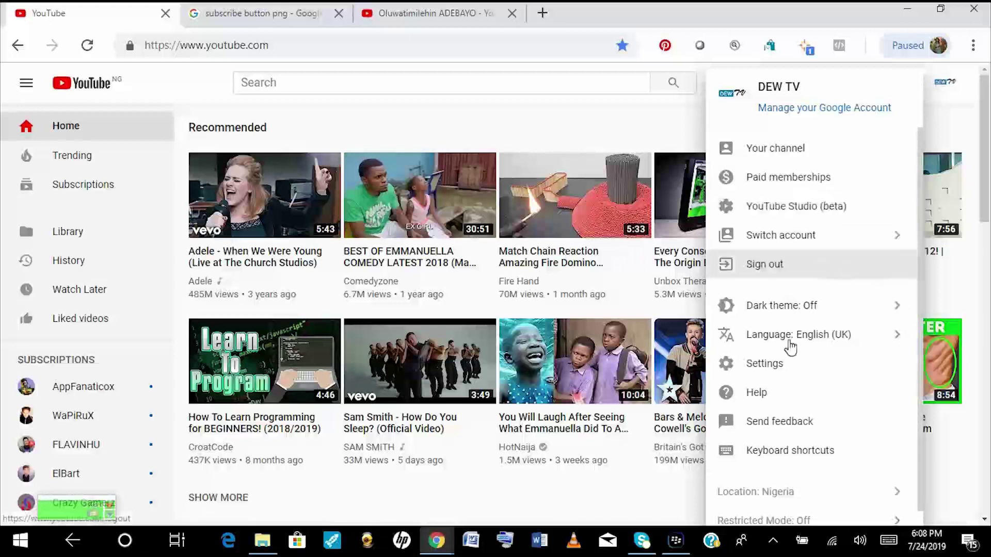
left_click(789, 371)
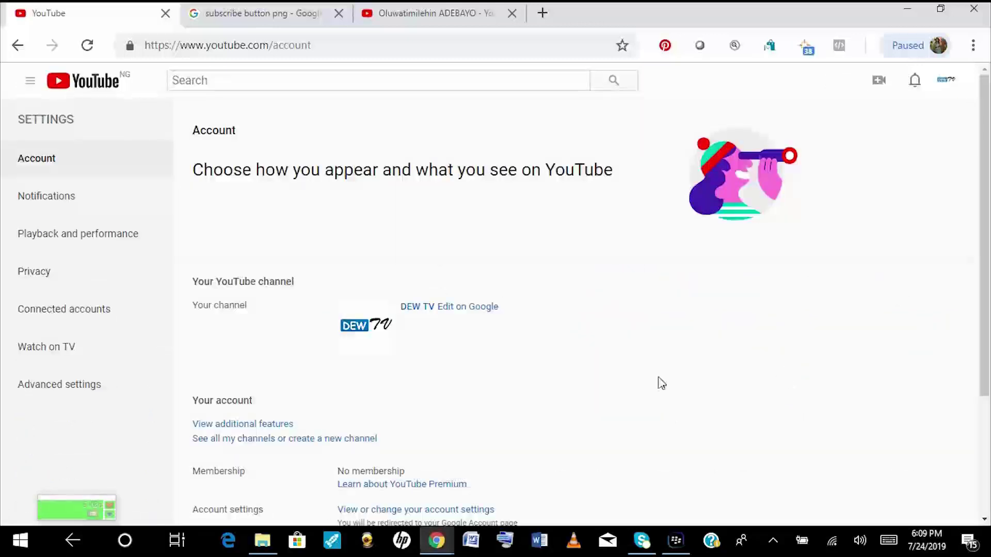
left_click(264, 428)
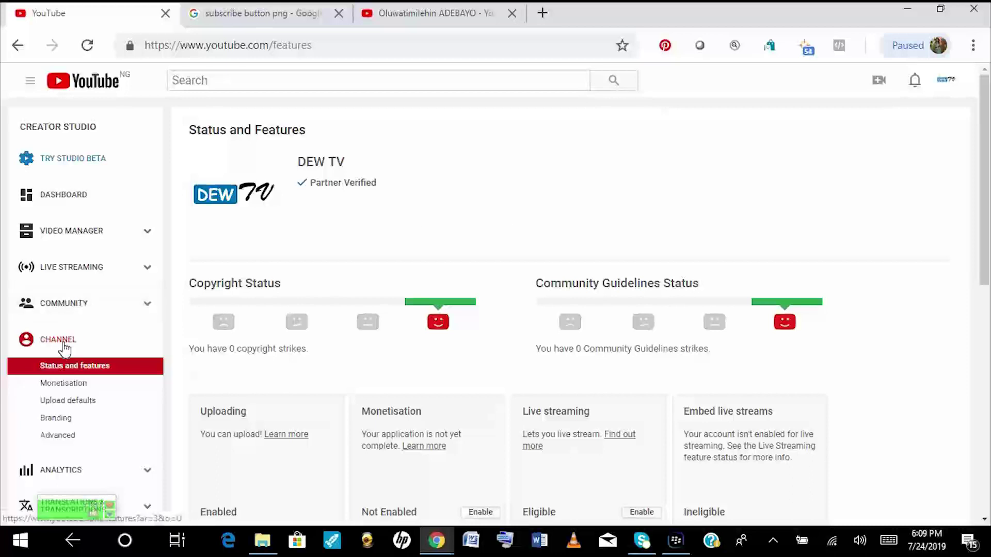
left_click(65, 419)
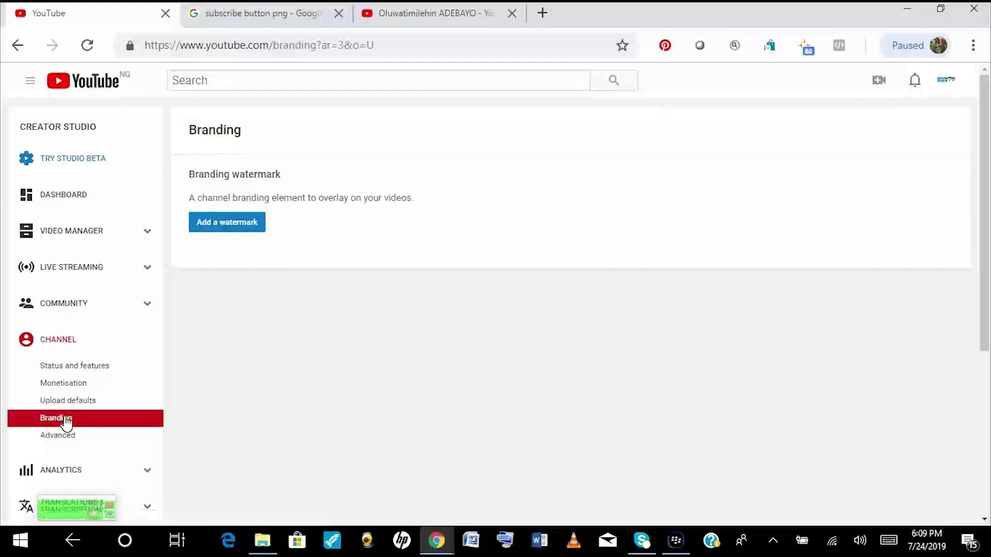
left_click(230, 226)
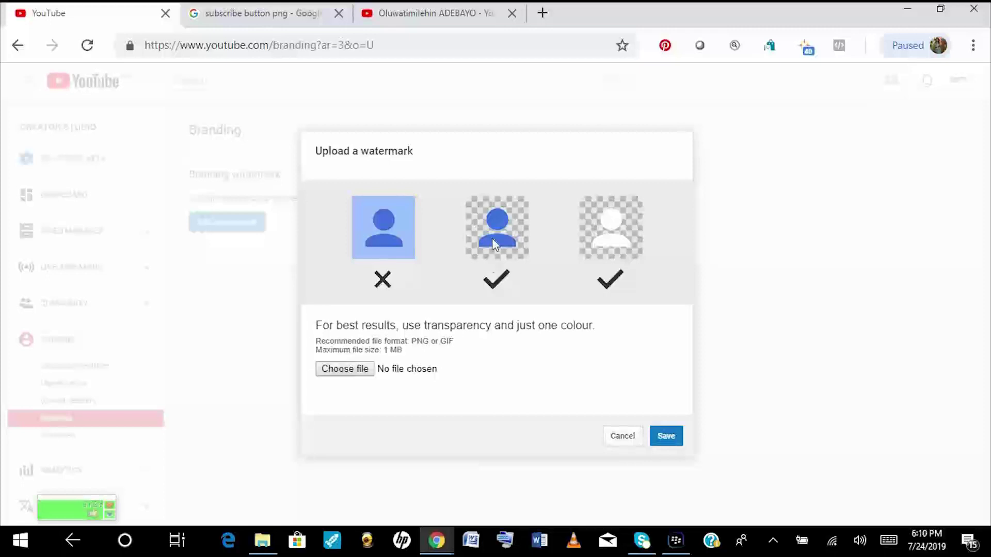
- Browse the subscribe button PNG image results and preview the transparent StickPNG Subscribe button
left_click(261, 18)
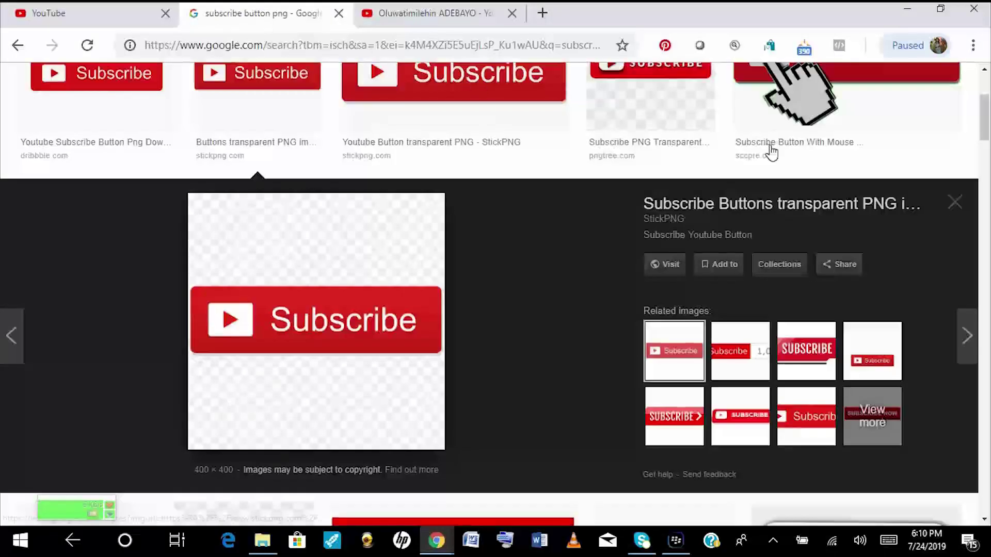
scroll(496, 294, "up", 4)
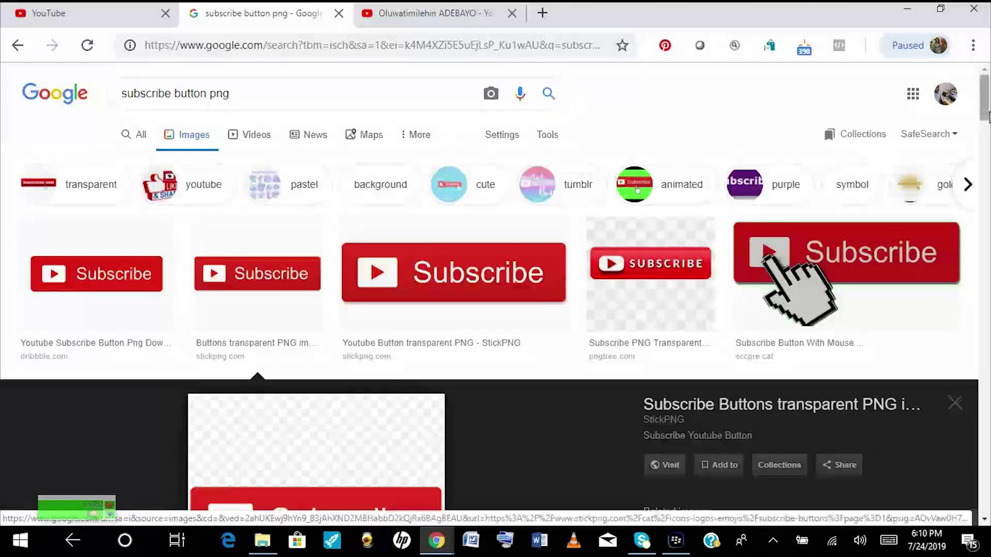
scroll(988, 129, "down", 4)
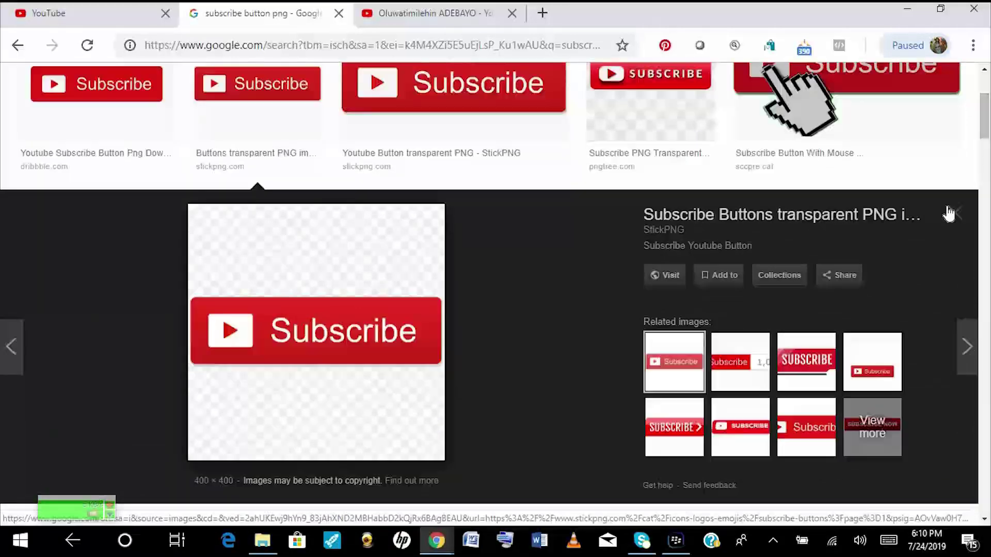
left_click(955, 216)
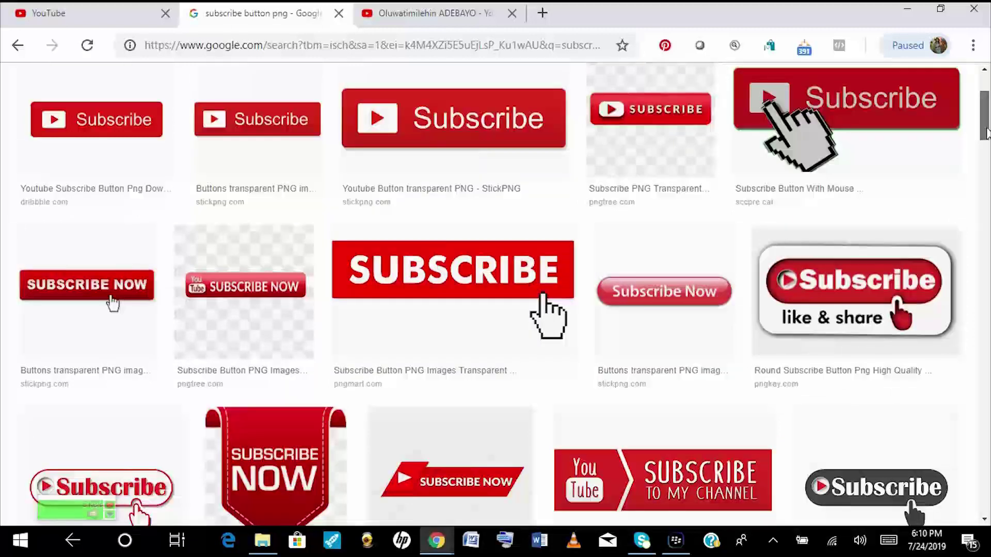
left_click_drag(987, 146, 986, 129)
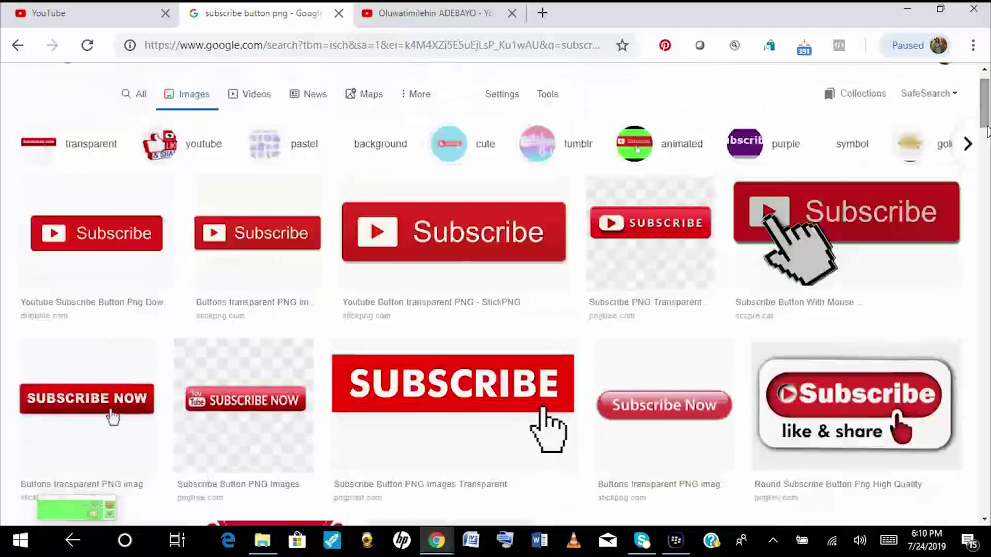
left_click(301, 199)
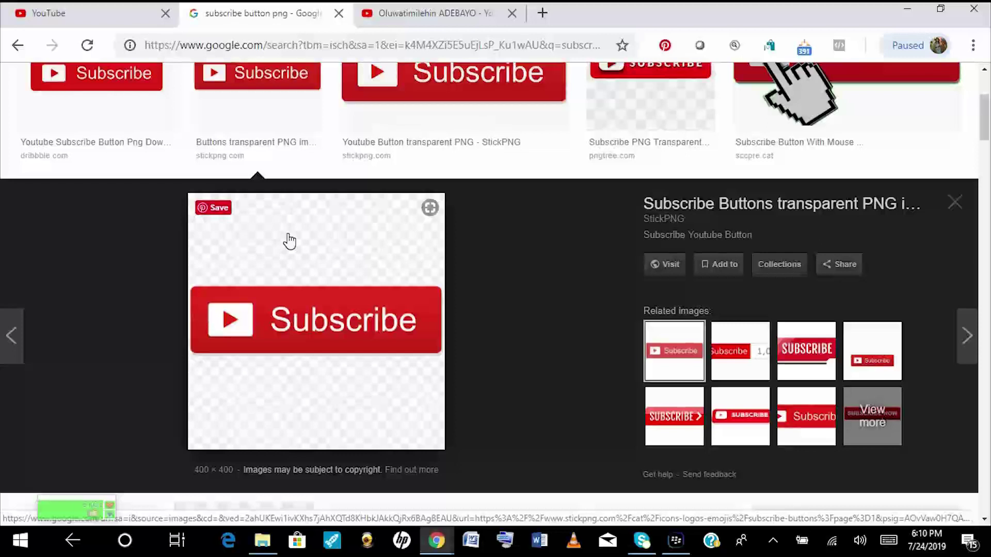
- Upload subscribe.png as the channel's branding watermark and save it
left_click(87, 25)
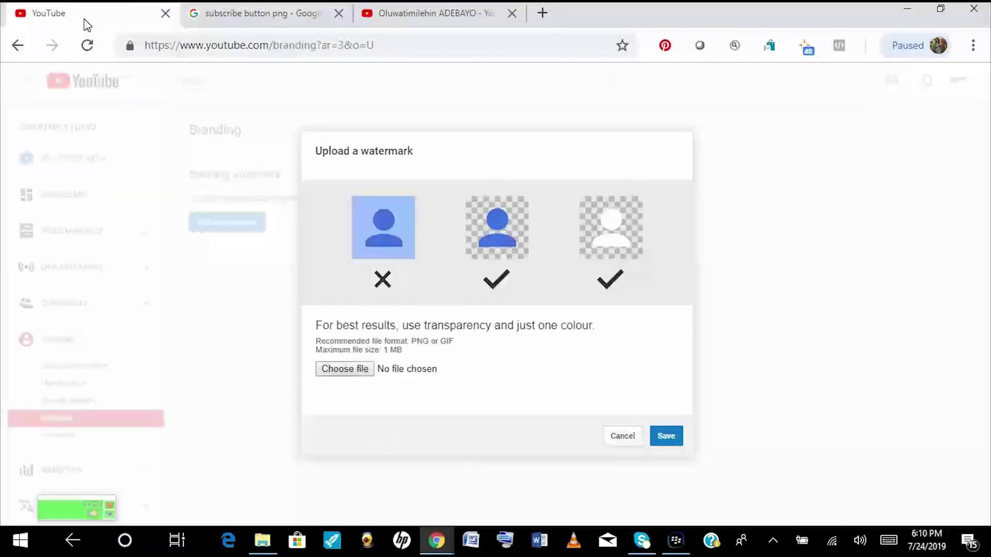
left_click(358, 372)
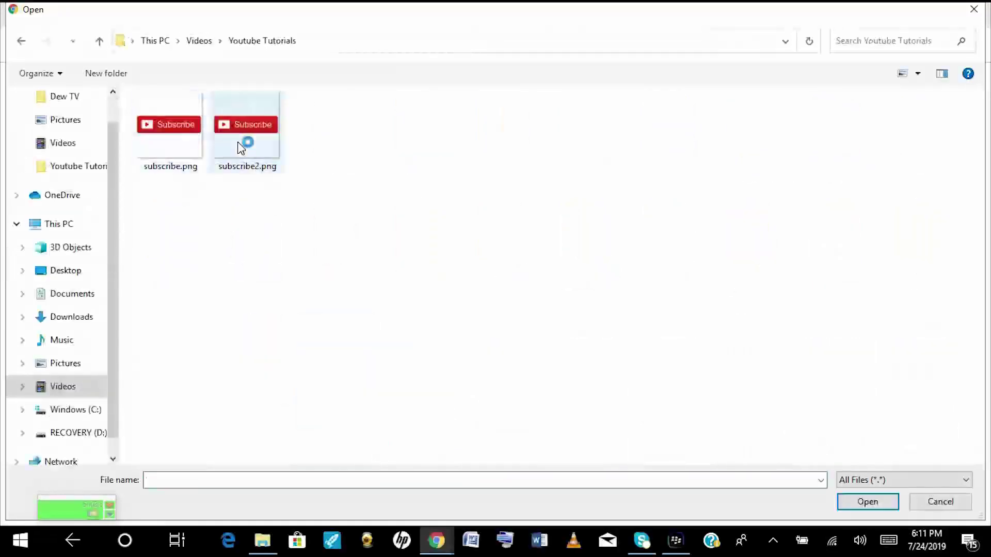
left_click(159, 130)
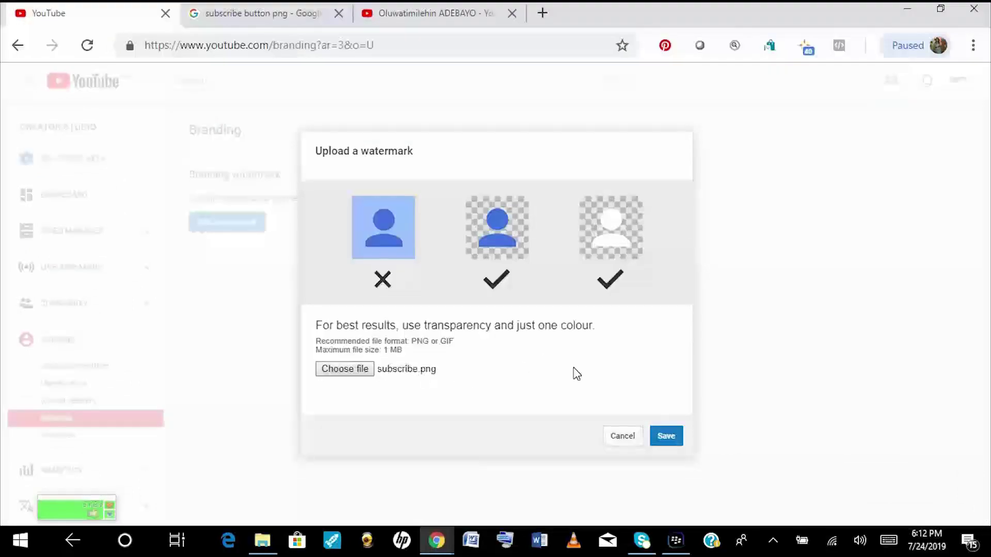
left_click(664, 440)
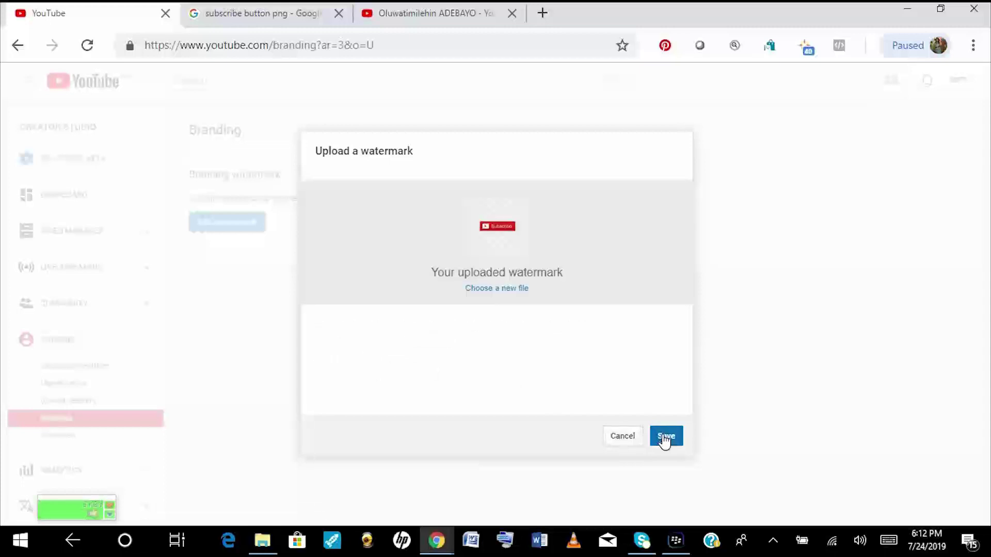
left_click(665, 441)
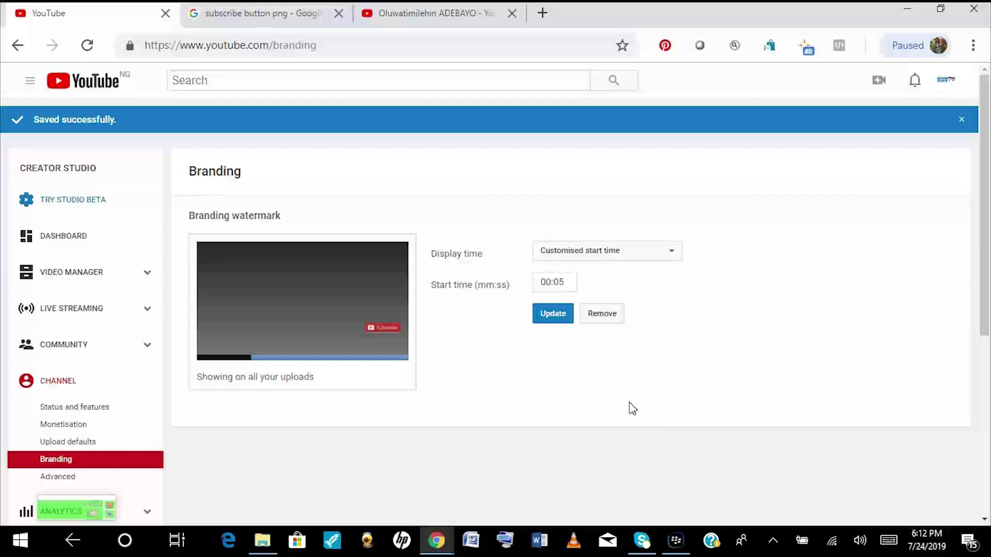
- Set the watermark's customised start time to 00:15
left_click(565, 282)
key("BackSpace")
key("BackSpace")
type("15")
left_click(553, 316)
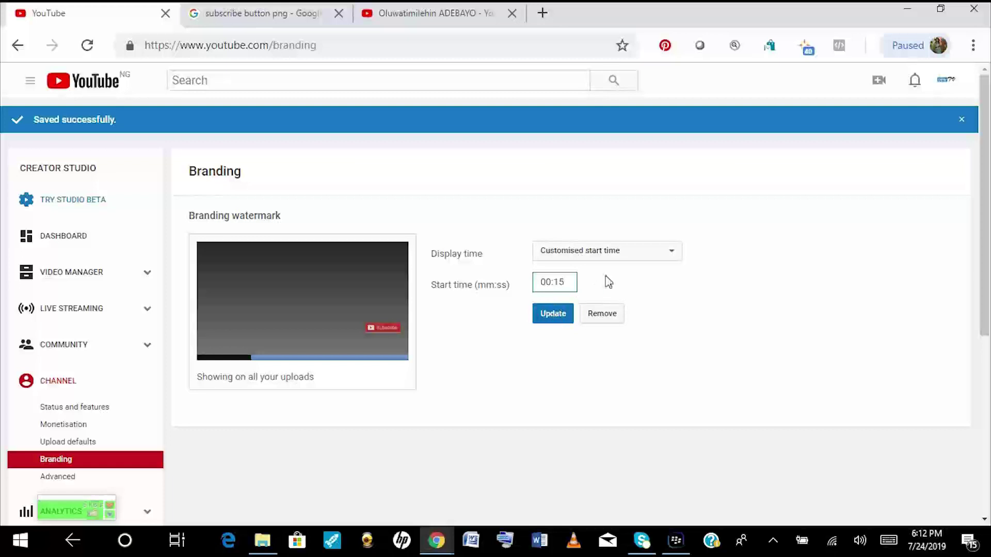
- Change the watermark's display time to Entire video and update the branding settings
left_click(640, 258)
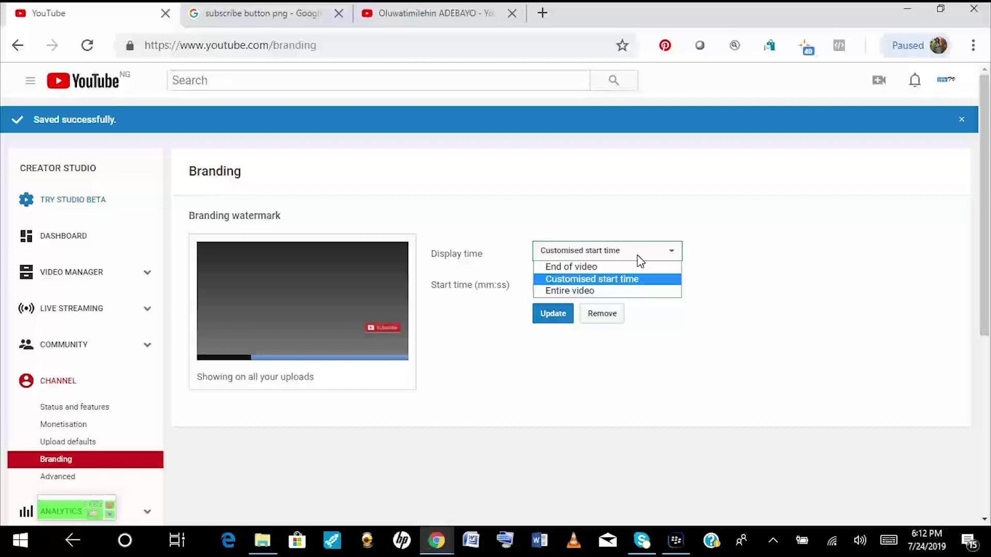
left_click(626, 292)
left_click(544, 287)
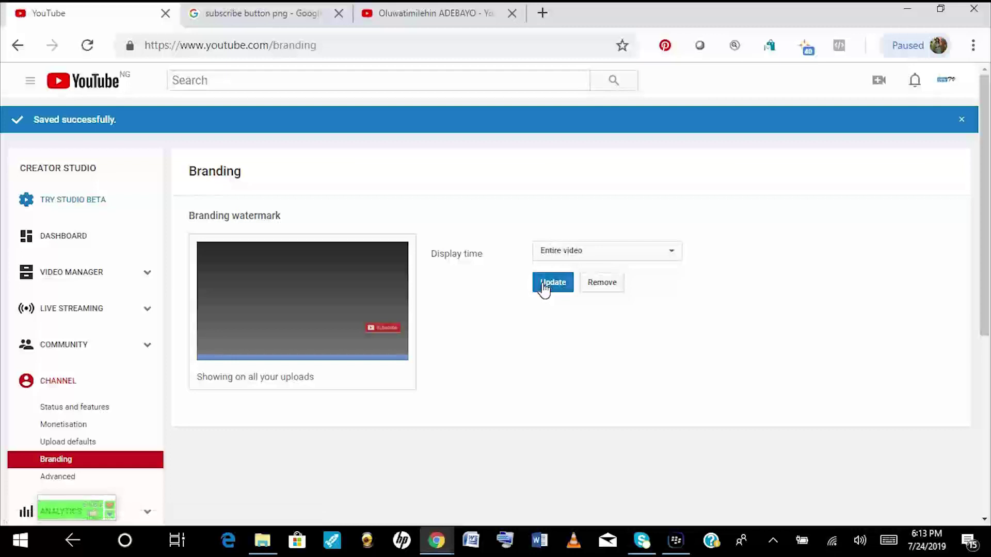
- Play the "Hilarious - Guy Killing John Legend" upload from the DEW TV channel page and mute it to check for the watermark
left_click(87, 81)
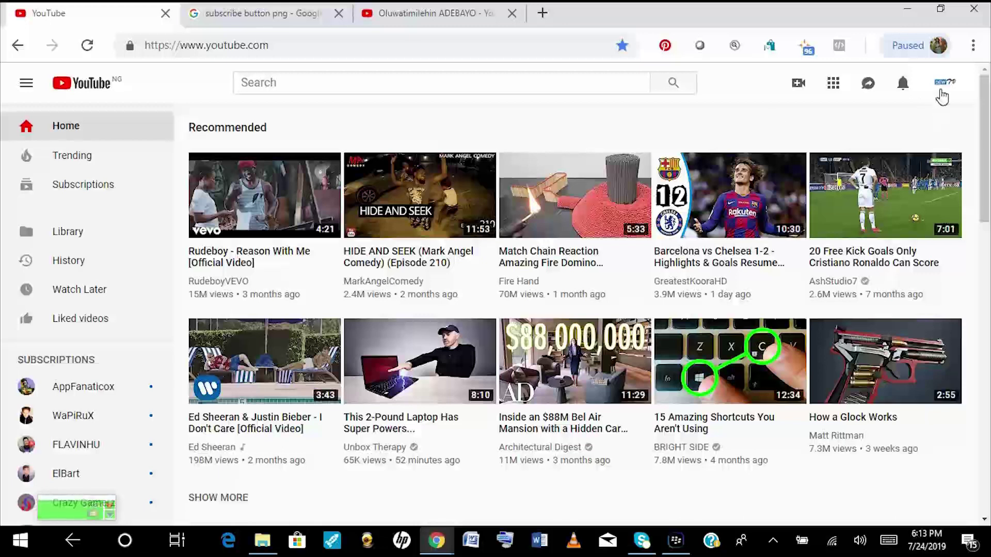
left_click(942, 95)
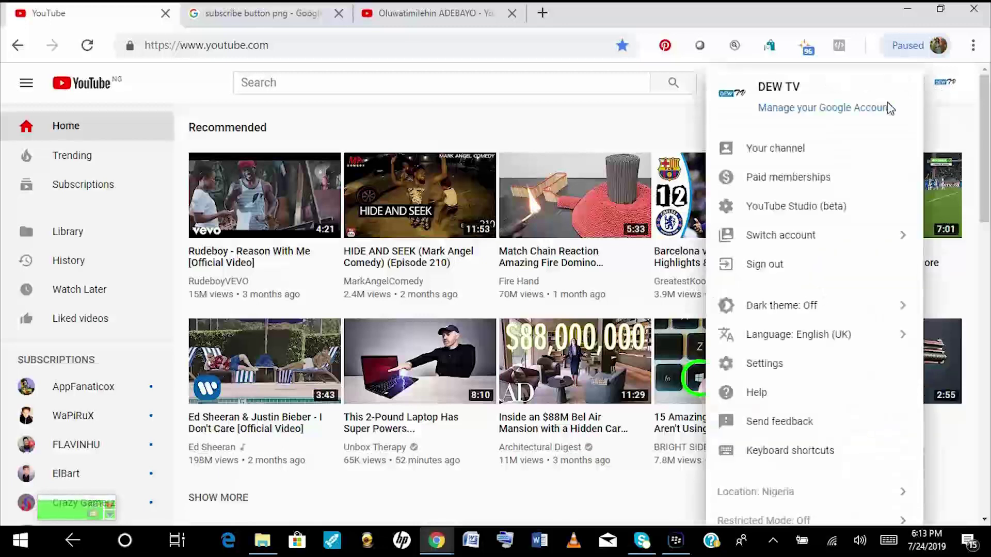
left_click(775, 148)
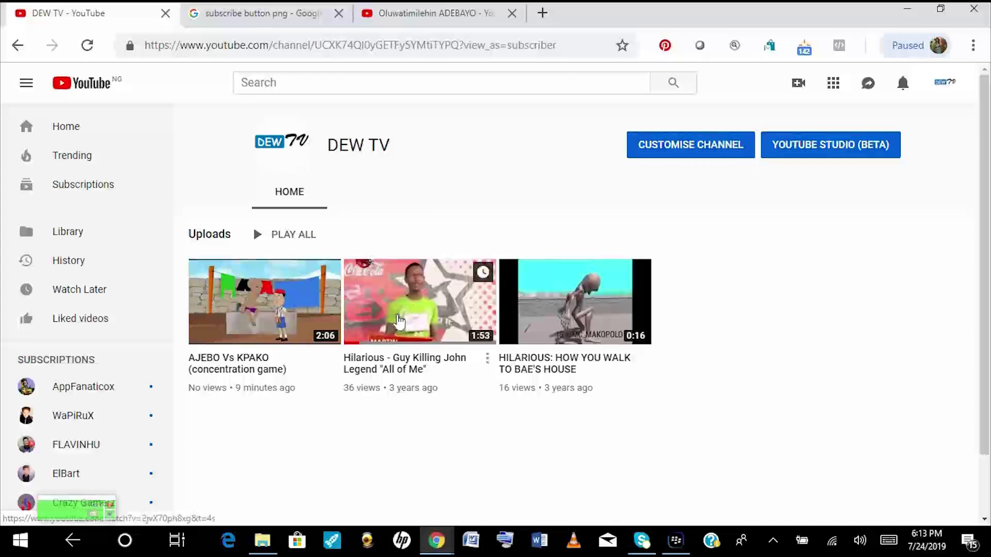
left_click(398, 321)
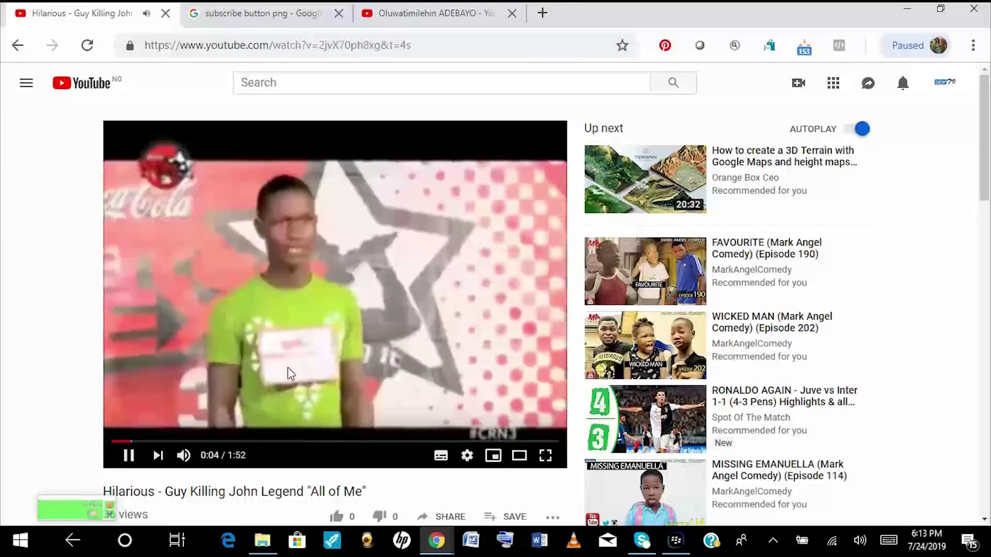
left_click(184, 458)
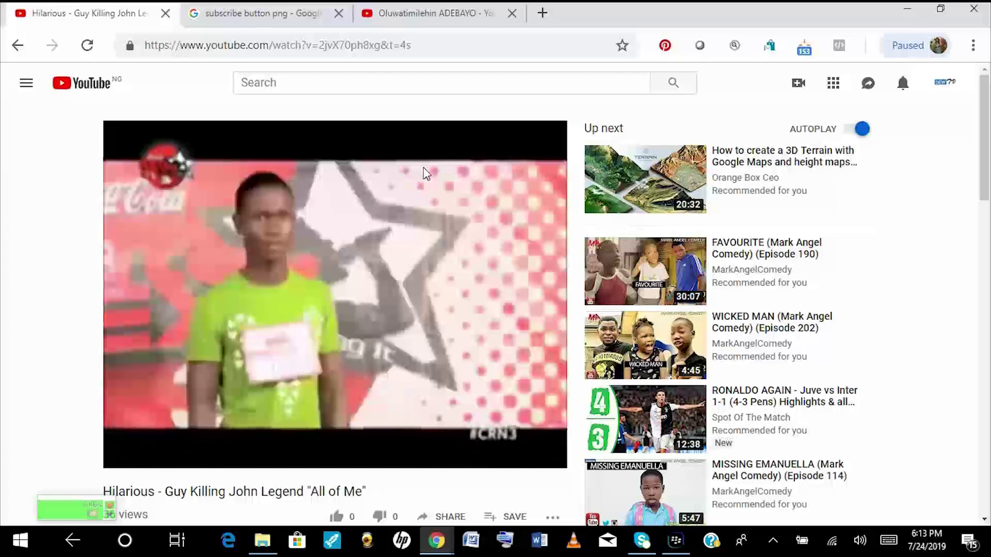
- Play "How To Edit Facebook Page Info" from the other channel, skip to about 1:27 and inspect its subscribe watermark
left_click(455, 16)
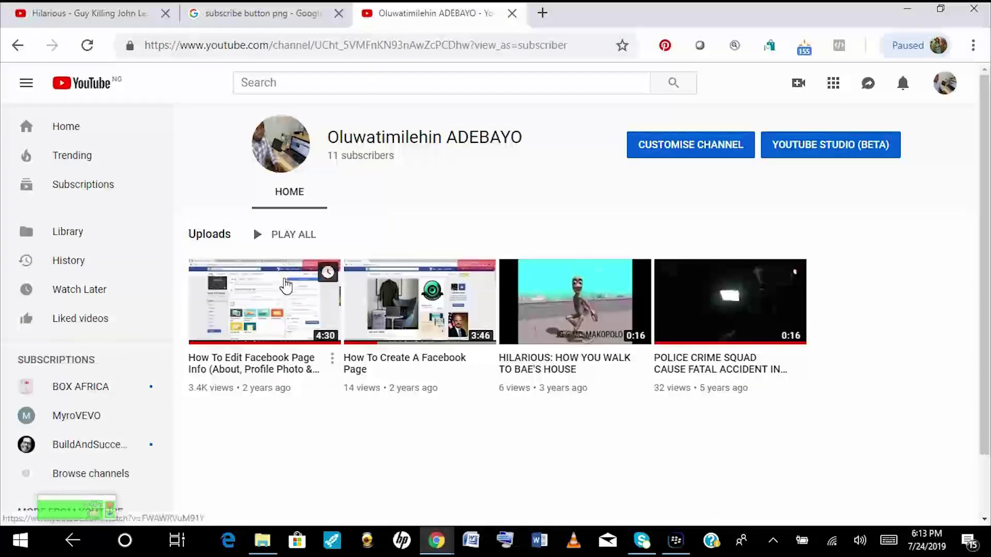
left_click(286, 286)
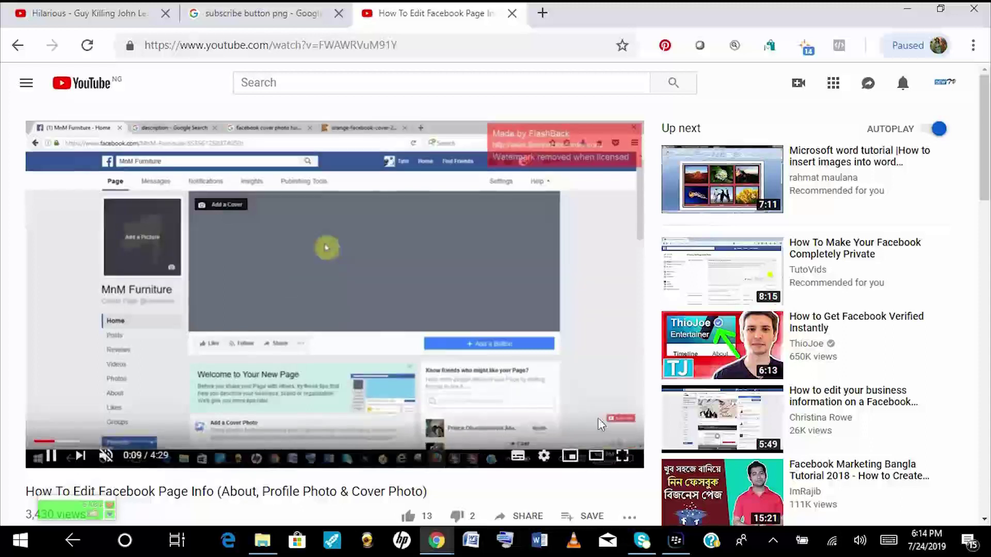
mouse_move(625, 419)
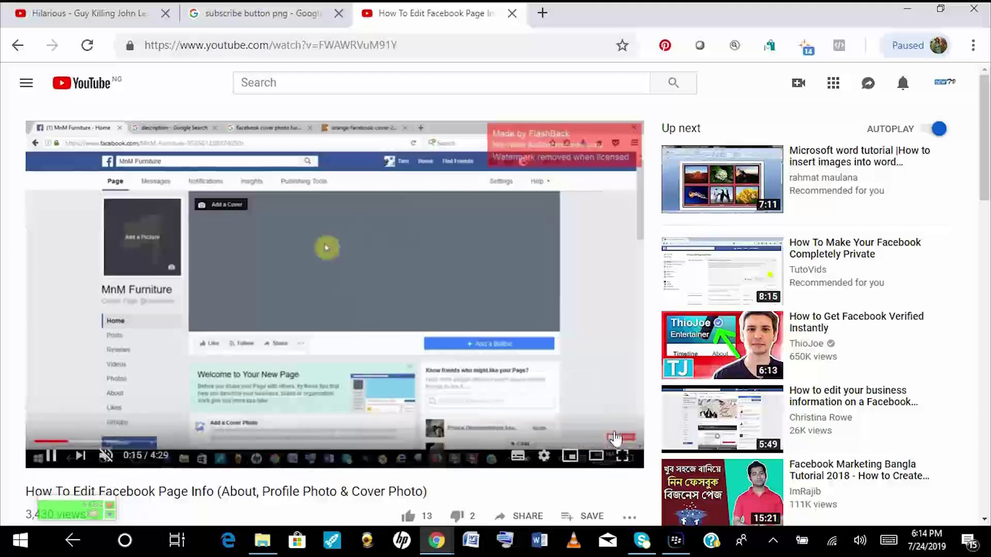
mouse_move(615, 437)
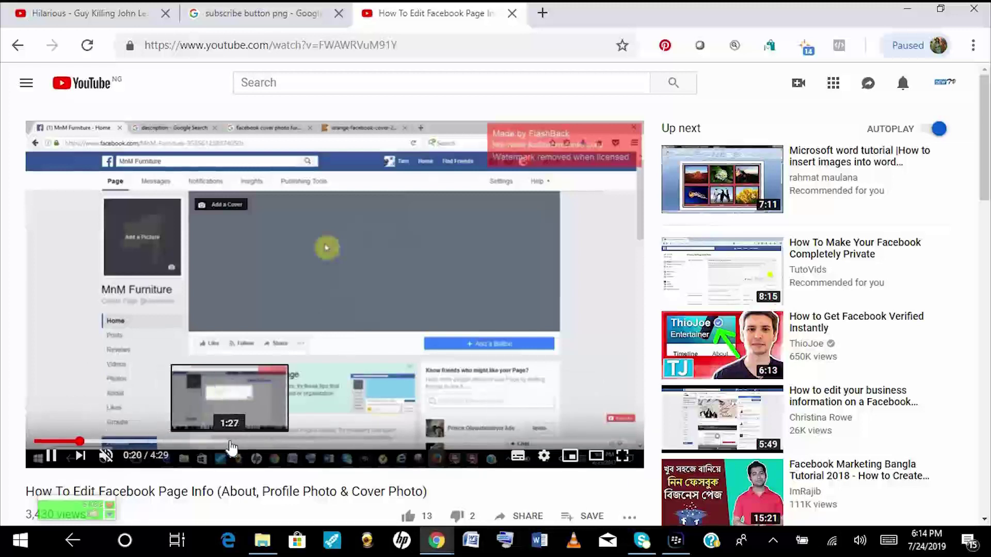
left_click(230, 443)
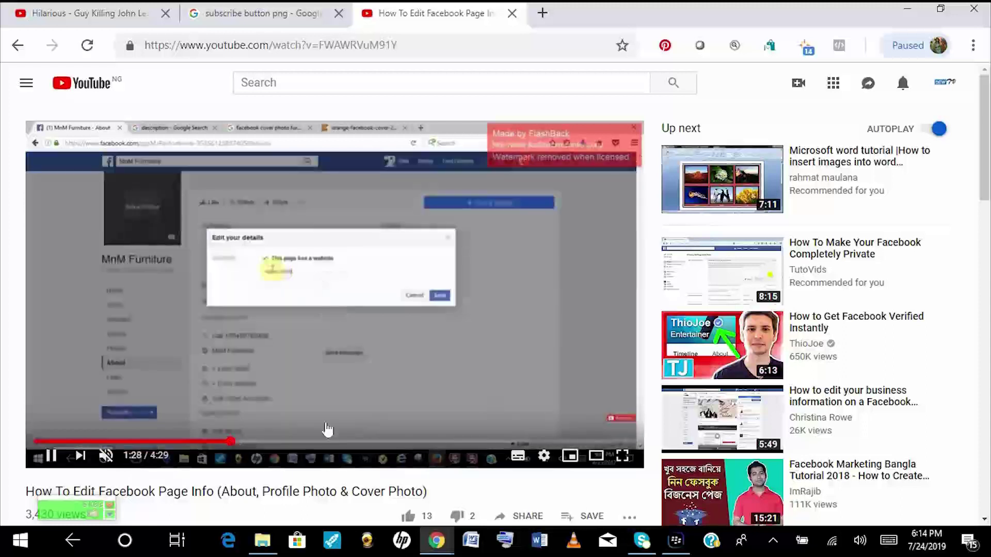
mouse_move(617, 425)
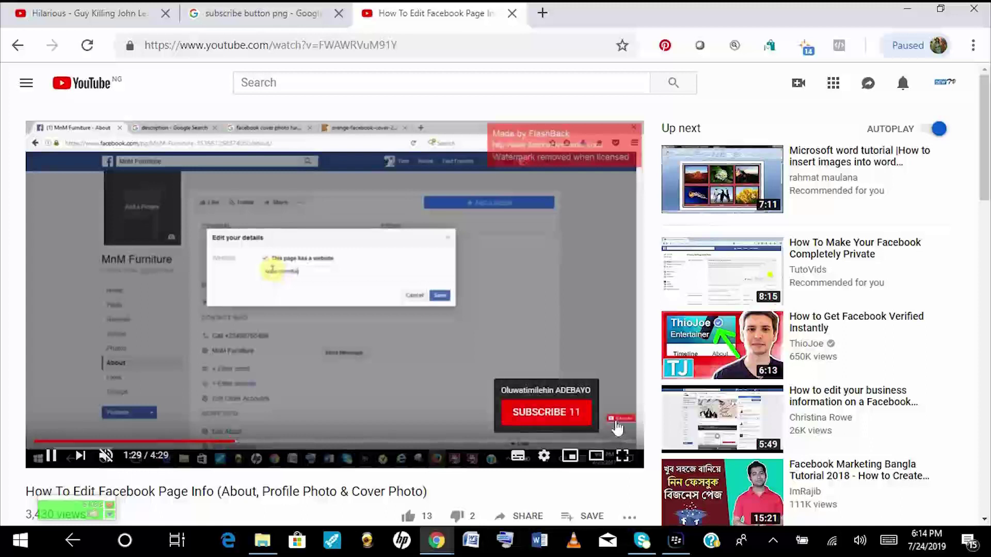